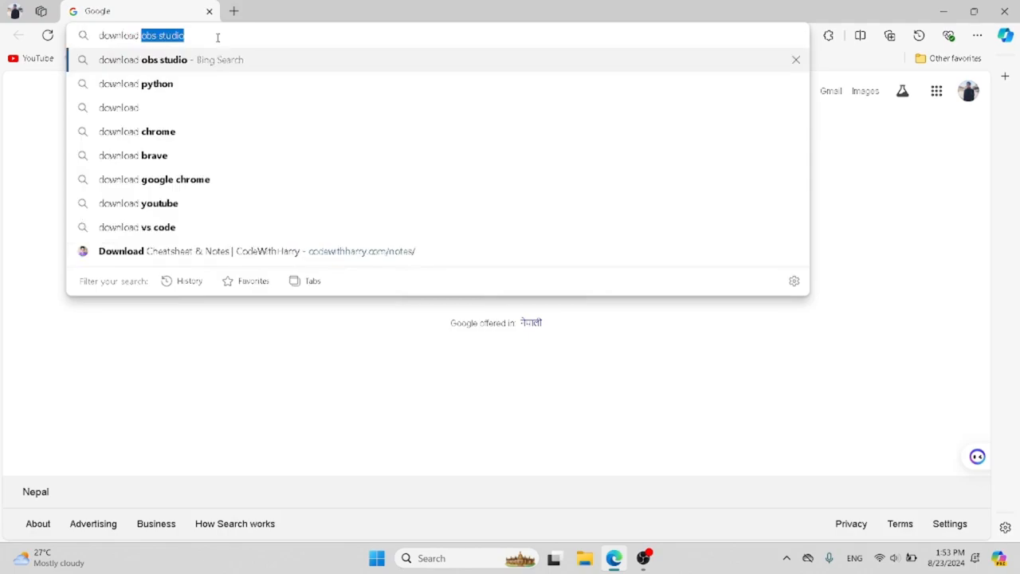
Search the web for "download python" and open the Python.org downloads page from the results.
{"action": "type", "text": "python"}
{"action": "key", "text": "Return"}
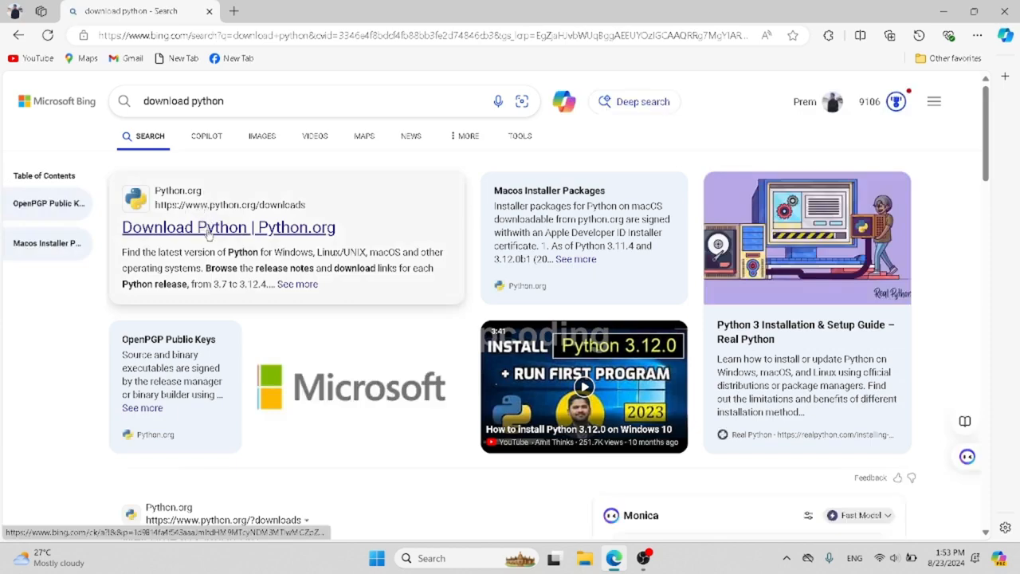
{"action": "left_click", "coordinate": [207, 231]}
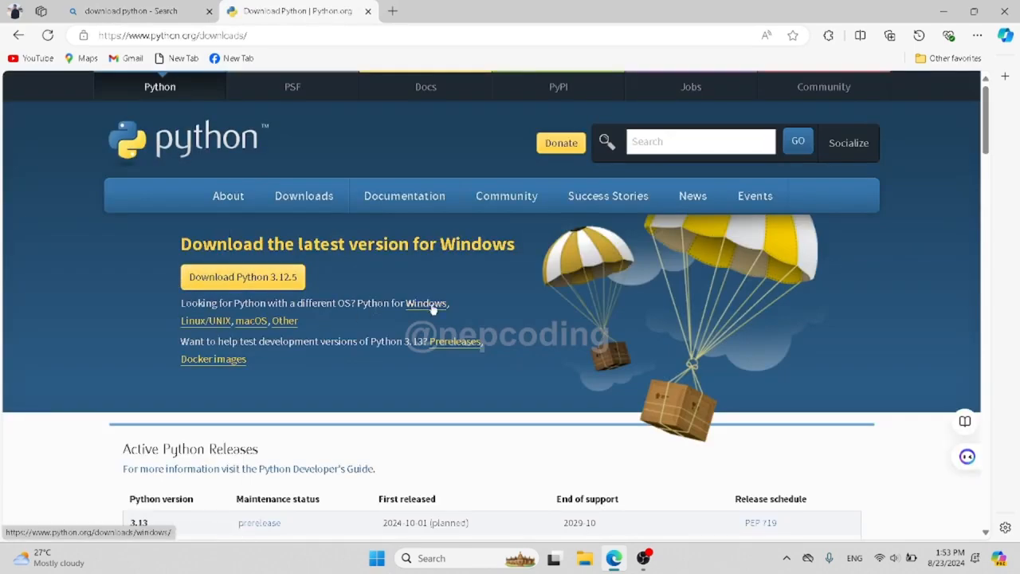
Download the Python 3.12.5 installer for Windows.
{"action": "left_click_drag", "start_coordinate": [349, 244], "coordinate": [515, 244]}
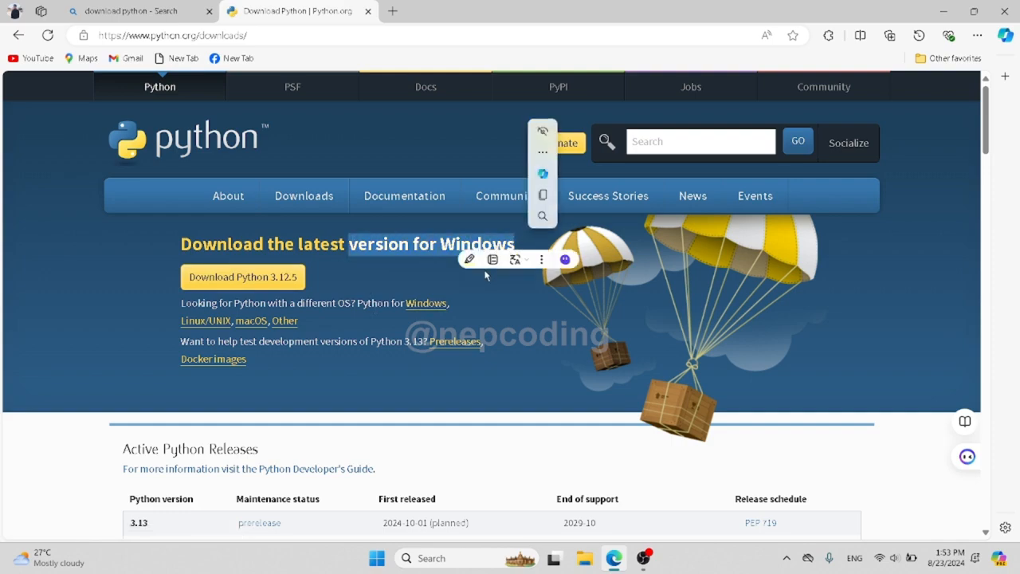
{"action": "left_click", "coordinate": [439, 277]}
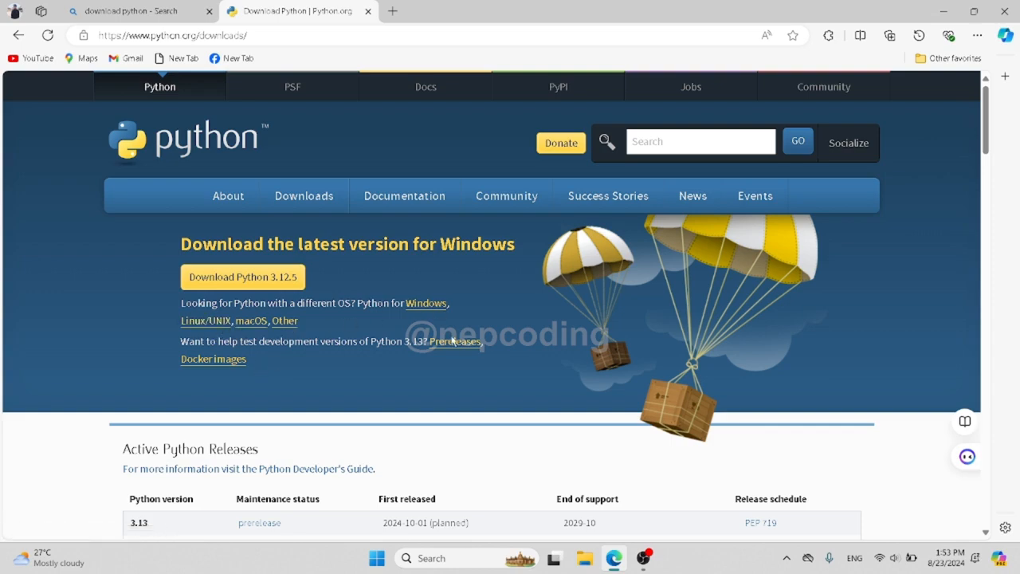
{"action": "left_click", "coordinate": [263, 278]}
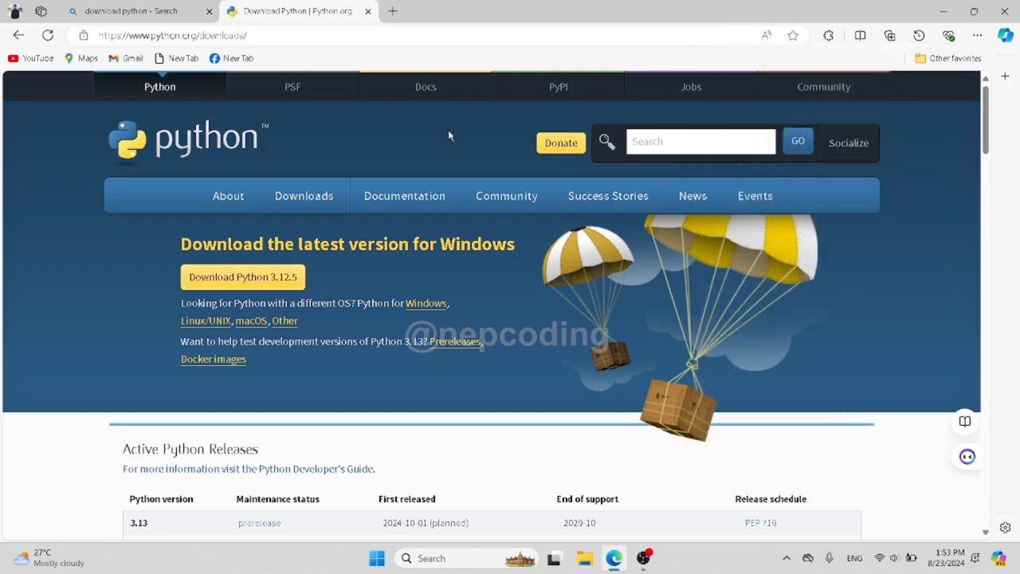
Open the Downloads folder in File Explorer and launch the python-3.12.5-amd64 installer.
{"action": "left_click", "coordinate": [585, 558]}
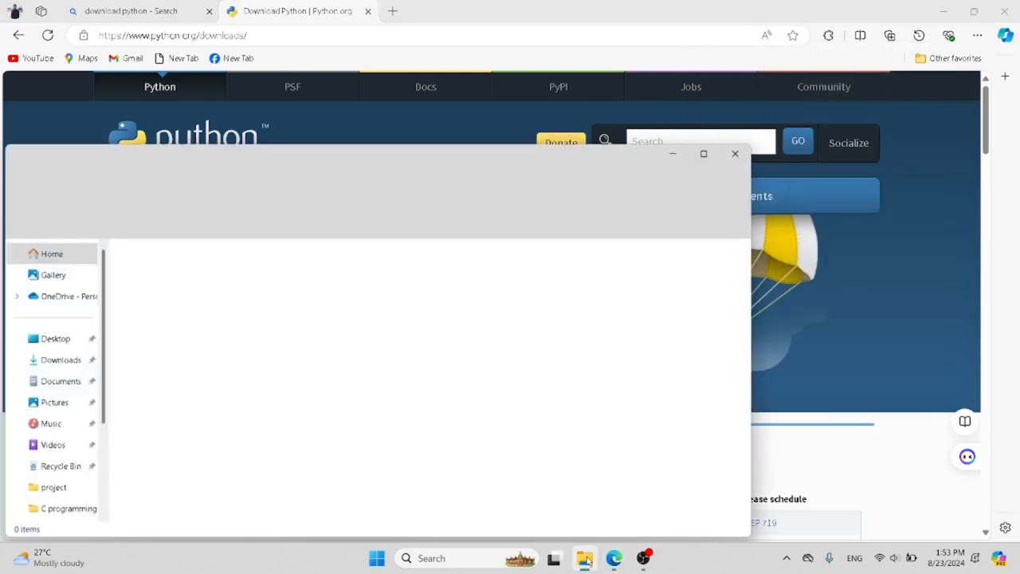
{"action": "left_click", "coordinate": [36, 360]}
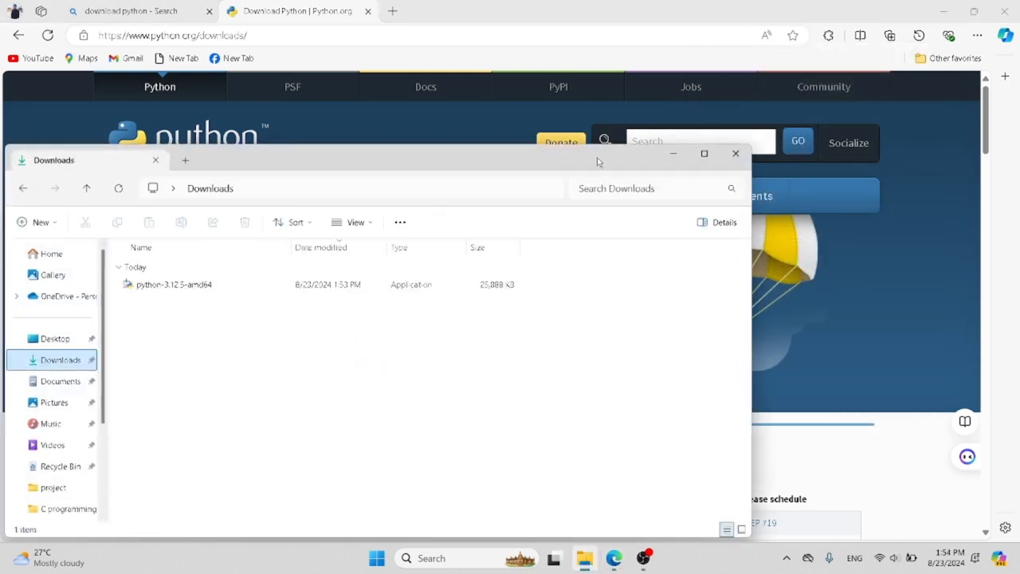
{"action": "left_click", "coordinate": [704, 155]}
{"action": "left_click", "coordinate": [192, 140]}
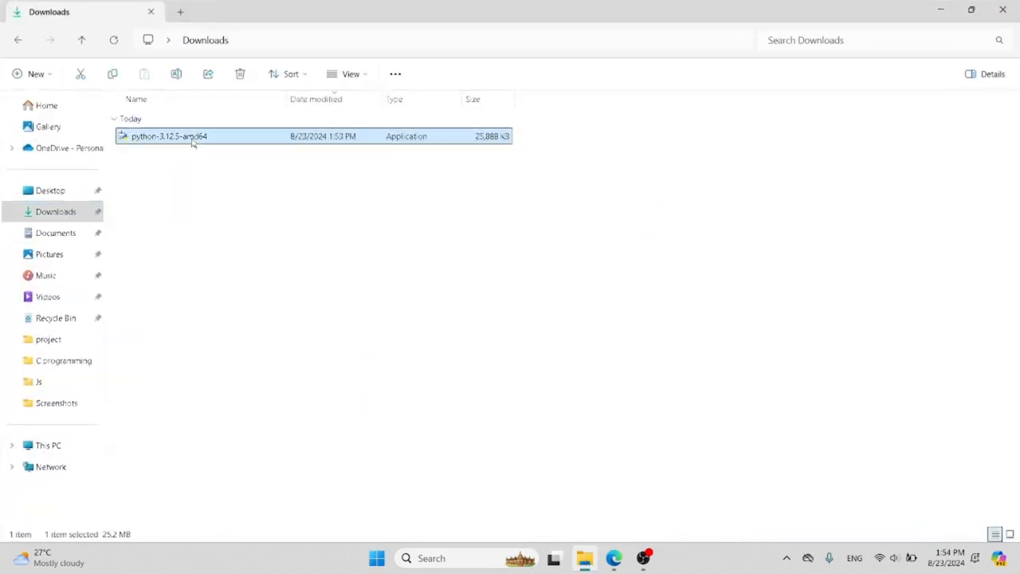
{"action": "left_click", "coordinate": [220, 171]}
{"action": "left_click", "coordinate": [210, 139]}
{"action": "double_click", "coordinate": [204, 137]}
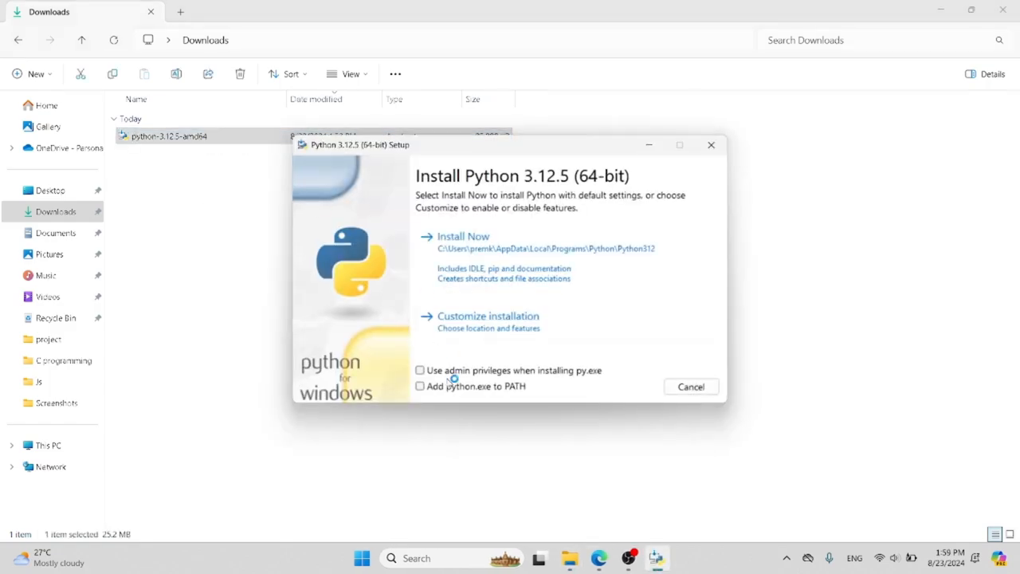
Install Python 3.12.5 with admin privileges for py.exe and python.exe added to PATH, closing the setup when it finishes.
{"action": "left_click", "coordinate": [440, 370]}
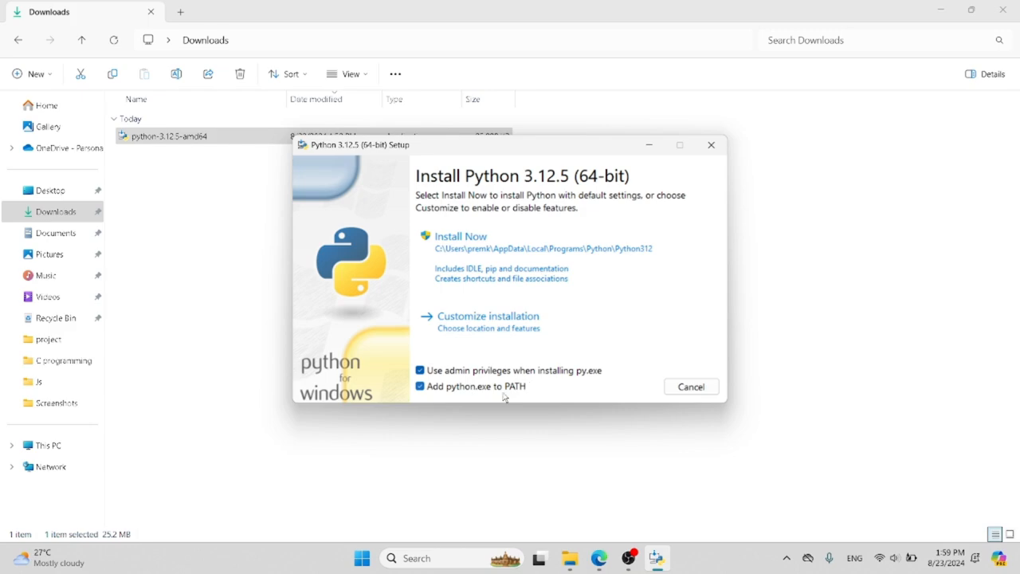
{"action": "left_click", "coordinate": [491, 256]}
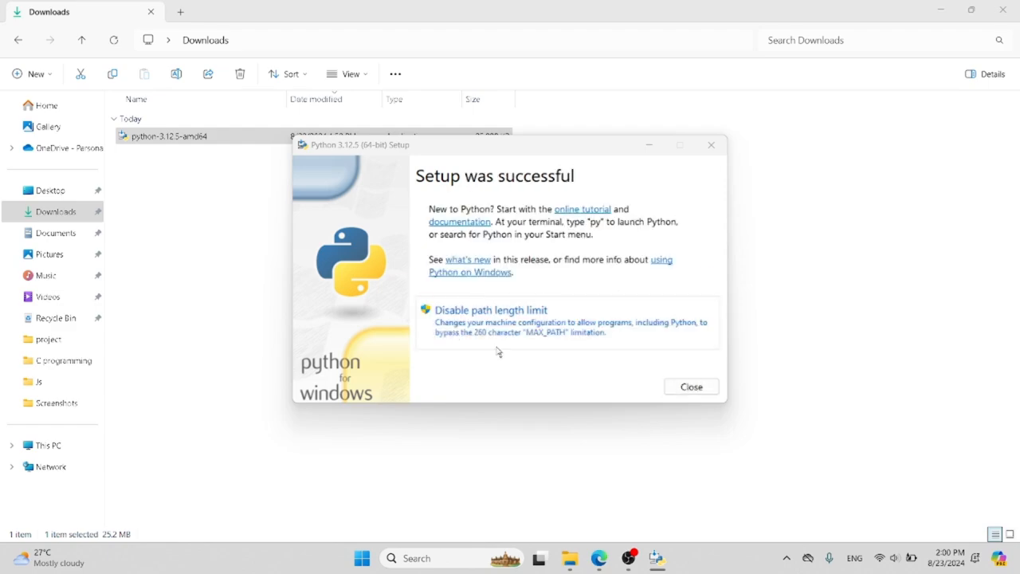
{"action": "left_click", "coordinate": [690, 387]}
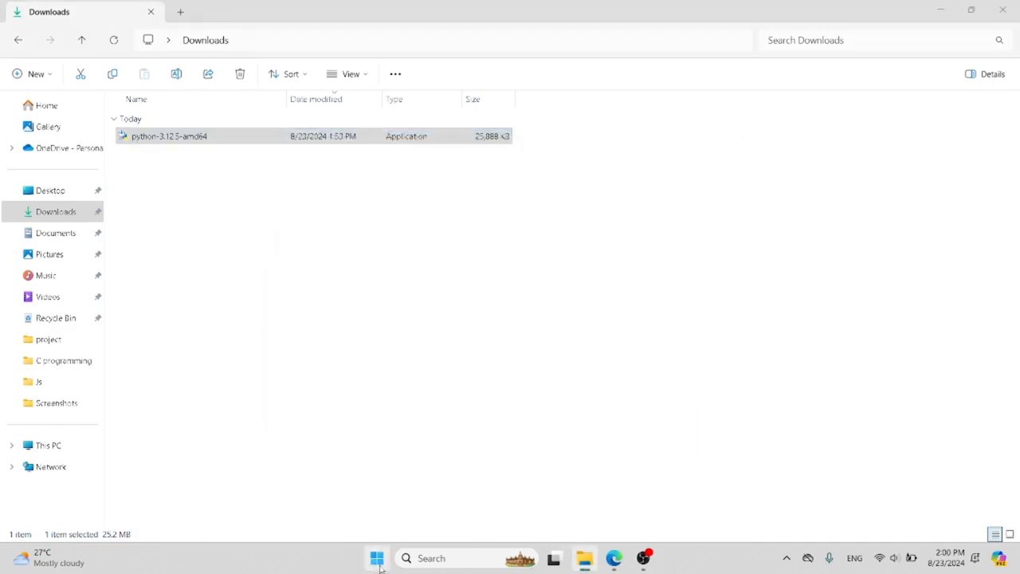
Open Command Prompt and start the interactive Python interpreter with the command python.
{"action": "left_click", "coordinate": [376, 559]}
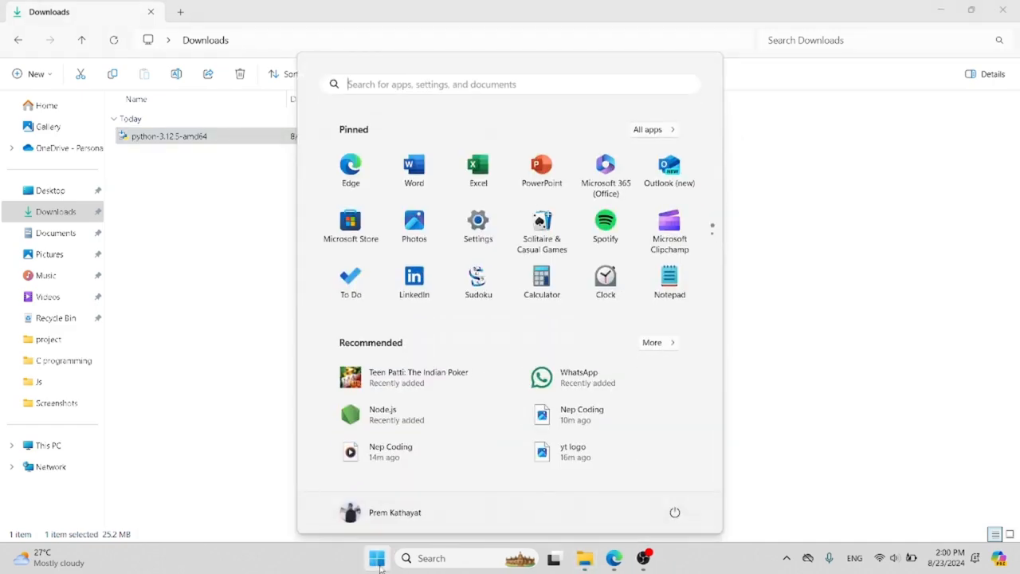
{"action": "type", "text": "cmd"}
{"action": "key", "text": "Return"}
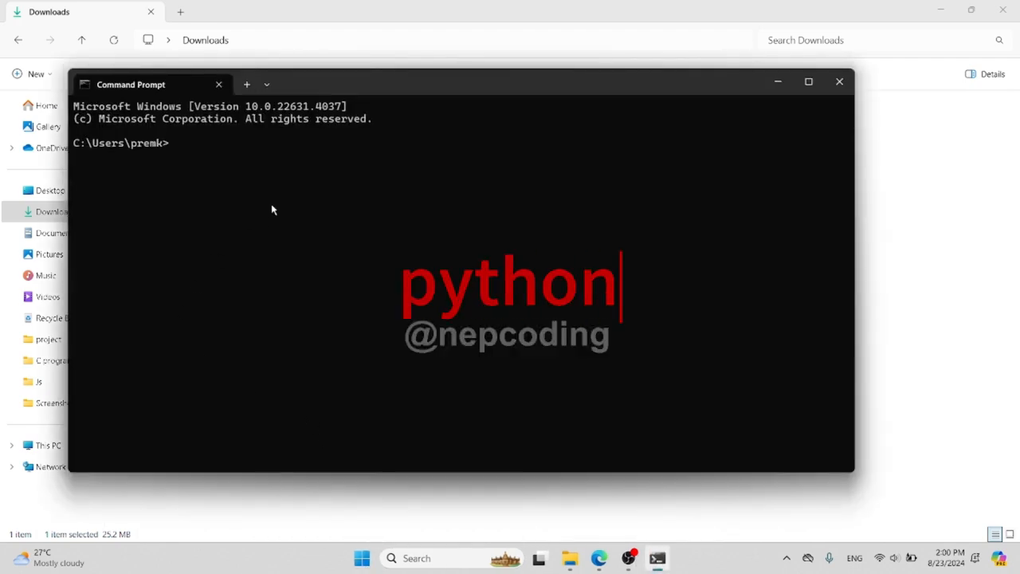
{"action": "type", "text": "python"}
{"action": "key", "text": "Return"}
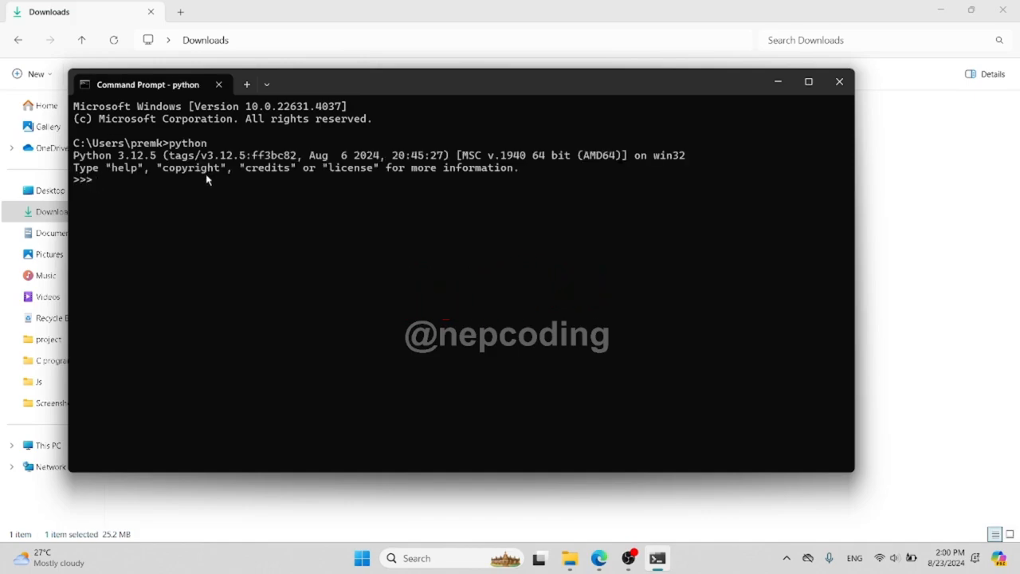
{"action": "left_click_drag", "start_coordinate": [152, 157], "coordinate": [134, 164]}
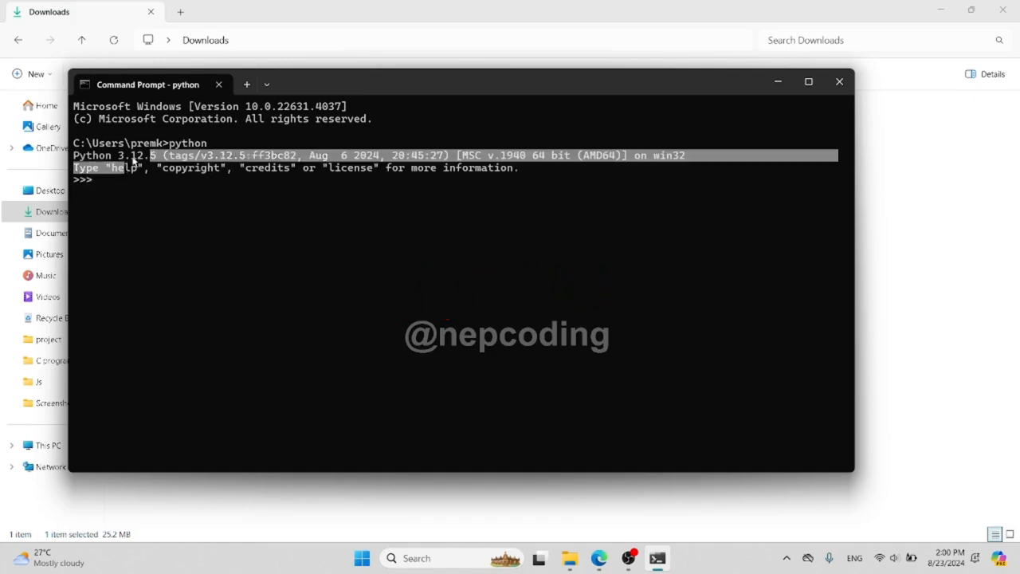
{"action": "left_click", "coordinate": [169, 197]}
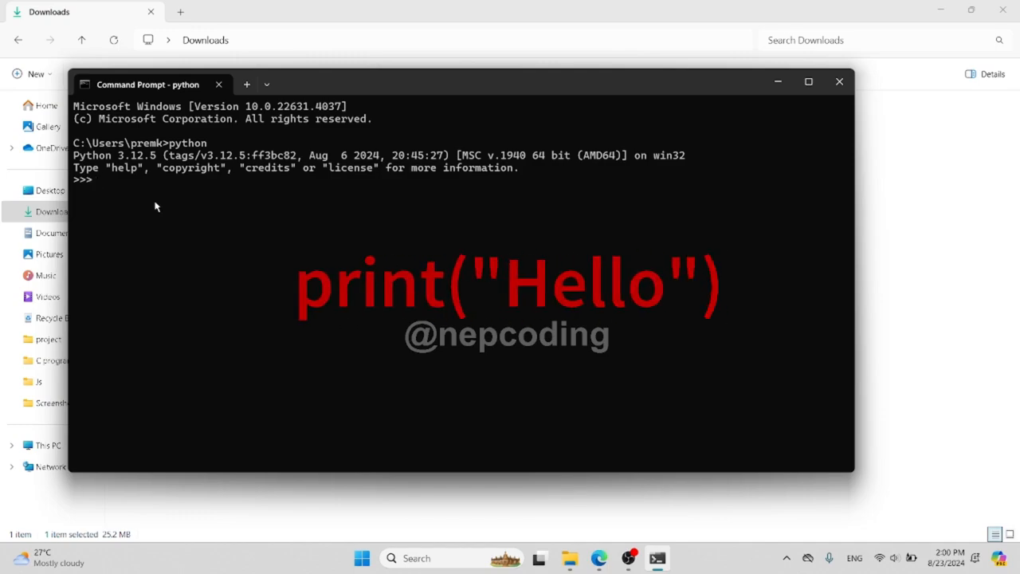
Run print("hello") in the Python interpreter and close Command Prompt.
{"action": "type", "text": "print"}
{"action": "type", "text": "(\"hell"}
{"action": "type", "text": "ow"}
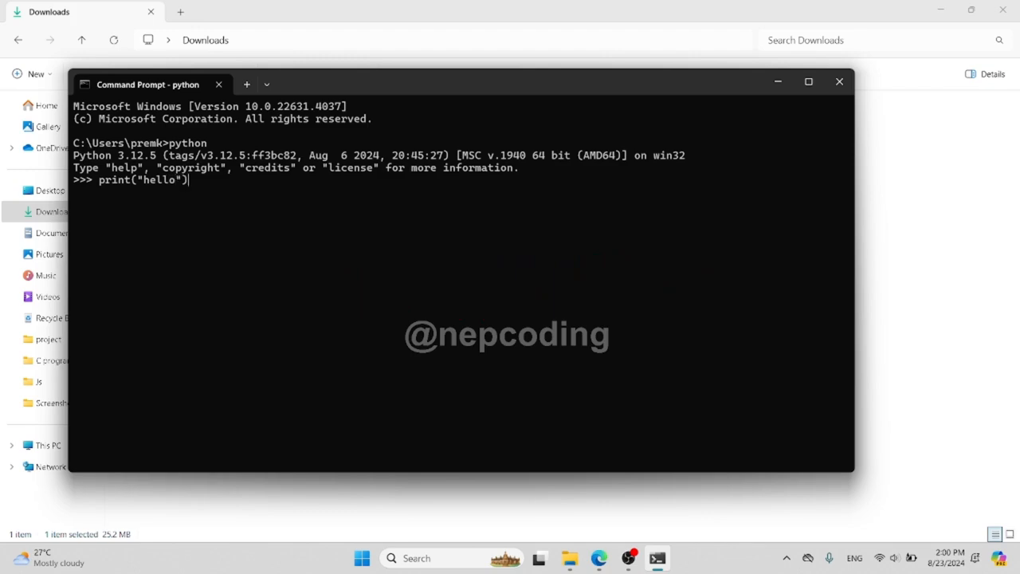
{"action": "type", "text": ")"}
{"action": "key", "text": "Return"}
{"action": "left_click_drag", "start_coordinate": [123, 191], "coordinate": [91, 197]}
{"action": "left_click", "coordinate": [130, 196]}
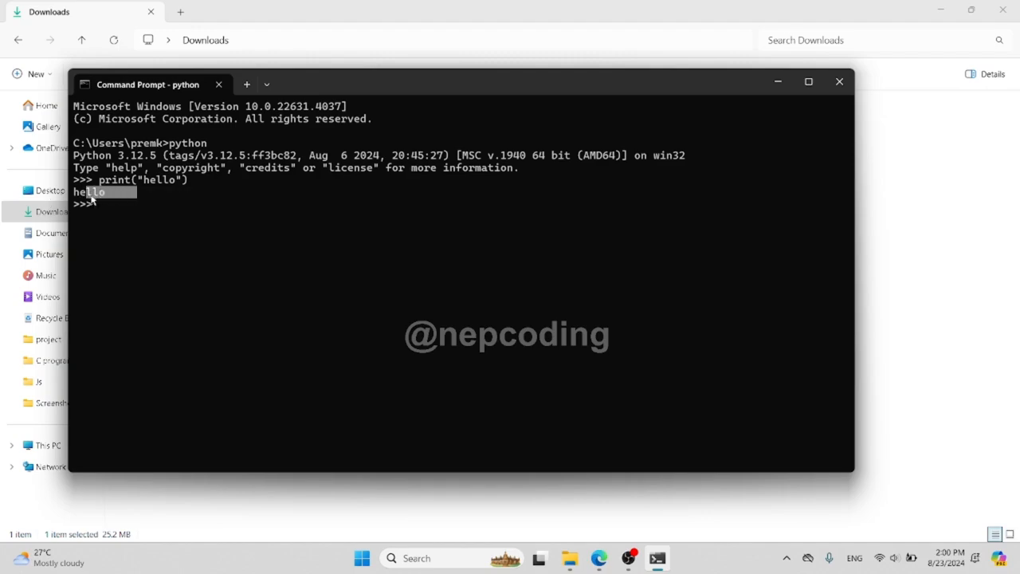
{"action": "left_click", "coordinate": [232, 234]}
{"action": "left_click", "coordinate": [840, 82]}
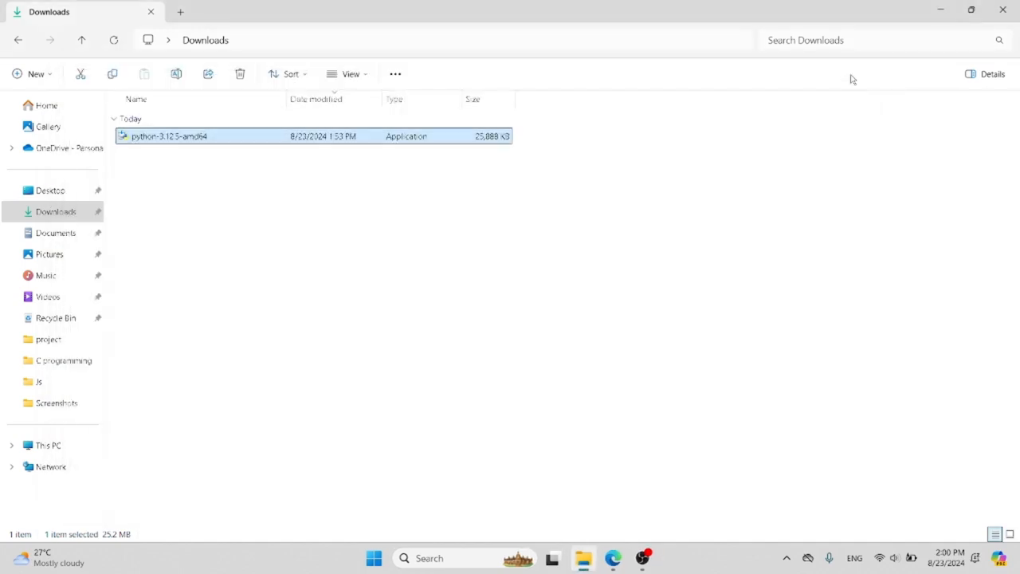
Minimize the Downloads window and launch Visual Studio Code from the desktop.
{"action": "left_click", "coordinate": [948, 9]}
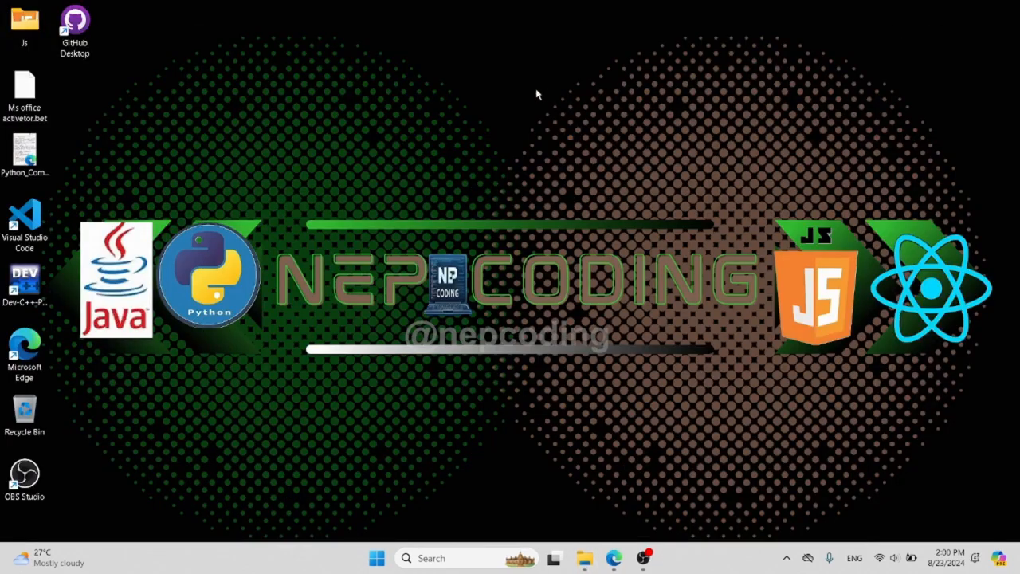
{"action": "right_click", "coordinate": [536, 93]}
{"action": "left_click", "coordinate": [579, 146]}
{"action": "double_click", "coordinate": [31, 223]}
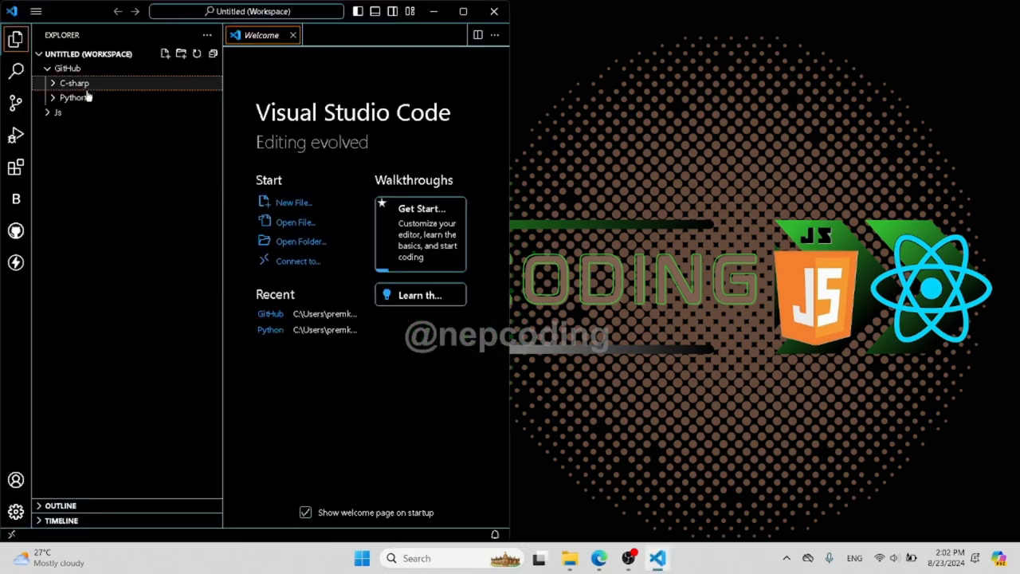
Create a new file named first.py in the GitHub workspace's Python folder.
{"action": "left_click", "coordinate": [84, 97]}
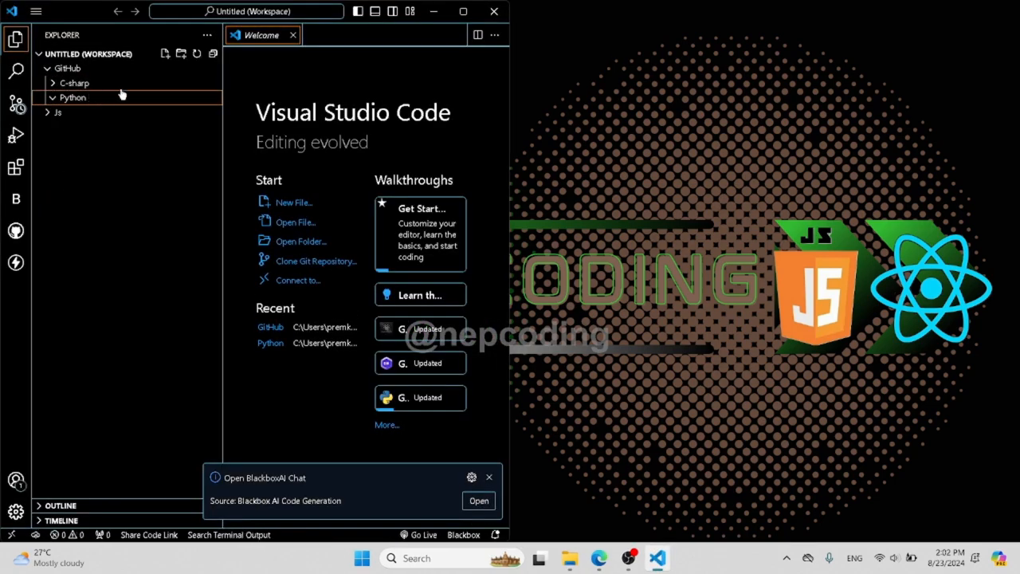
{"action": "left_click", "coordinate": [165, 53]}
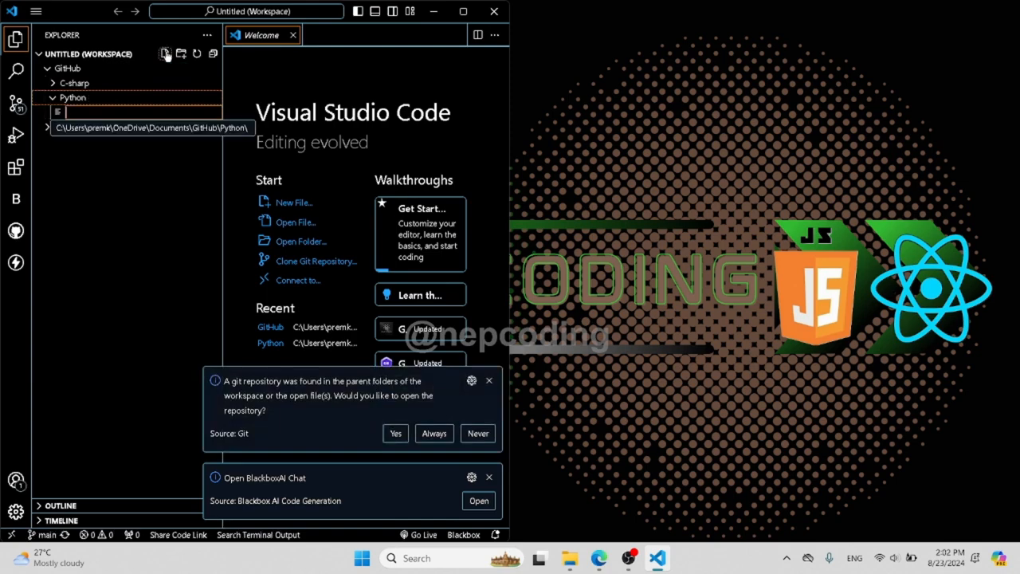
{"action": "type", "text": "first"}
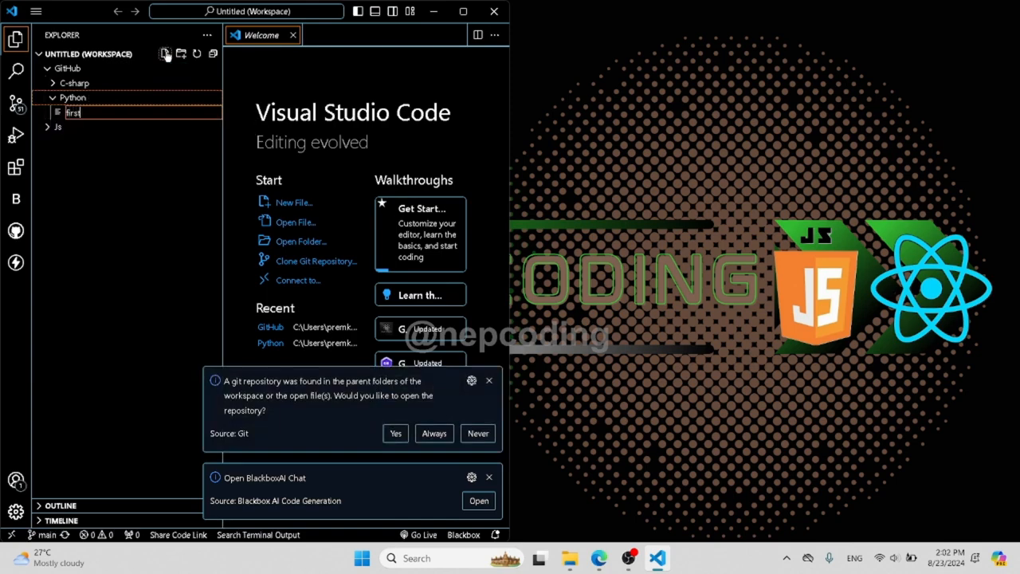
{"action": "type", "text": ".py"}
{"action": "key", "text": "Return"}
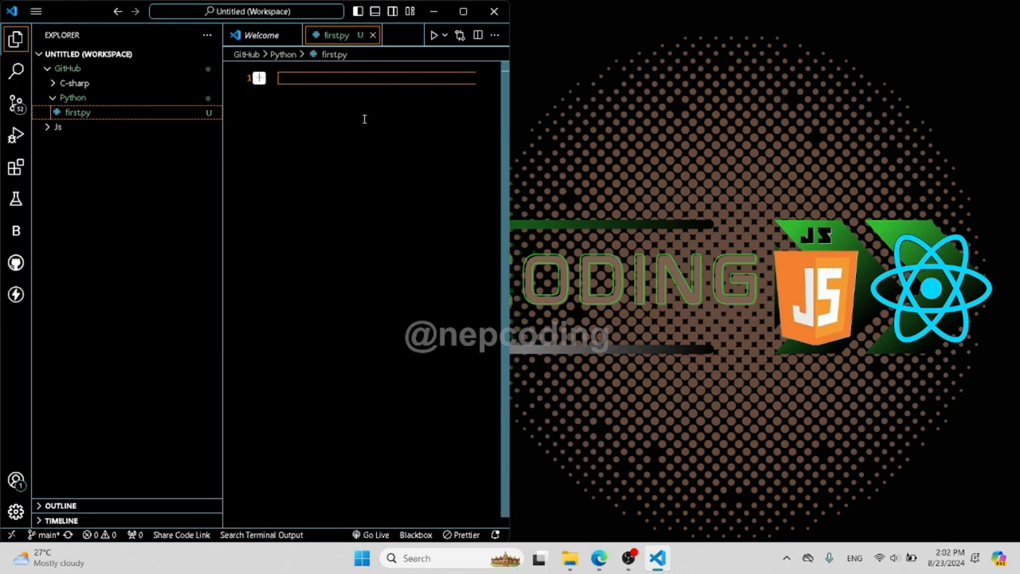
Write the line print("Hello") in first.py.
{"action": "type", "text": "print(\""}
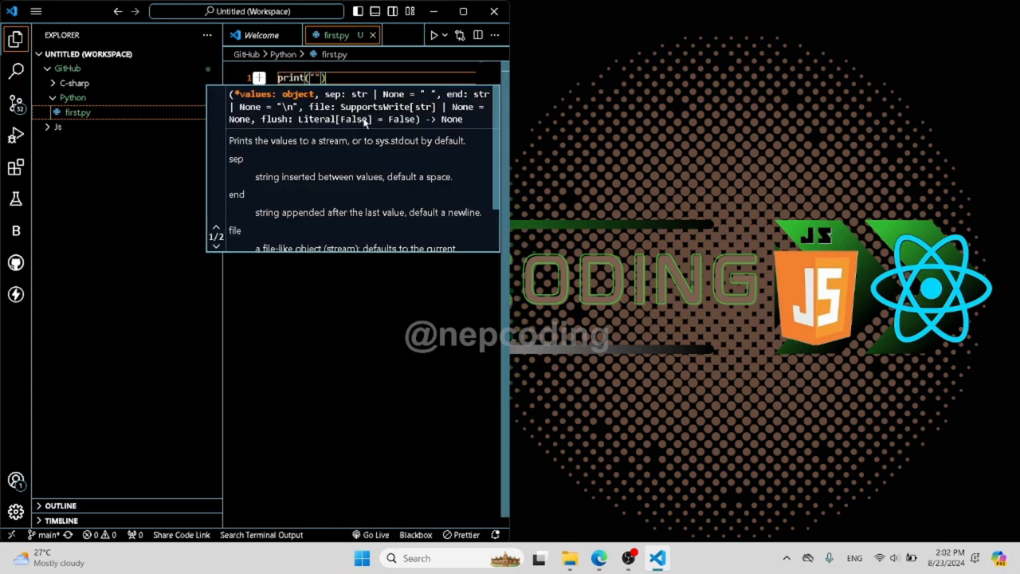
{"action": "type", "text": "Hello"}
{"action": "key", "text": "Right"}
{"action": "key", "text": "Right"}
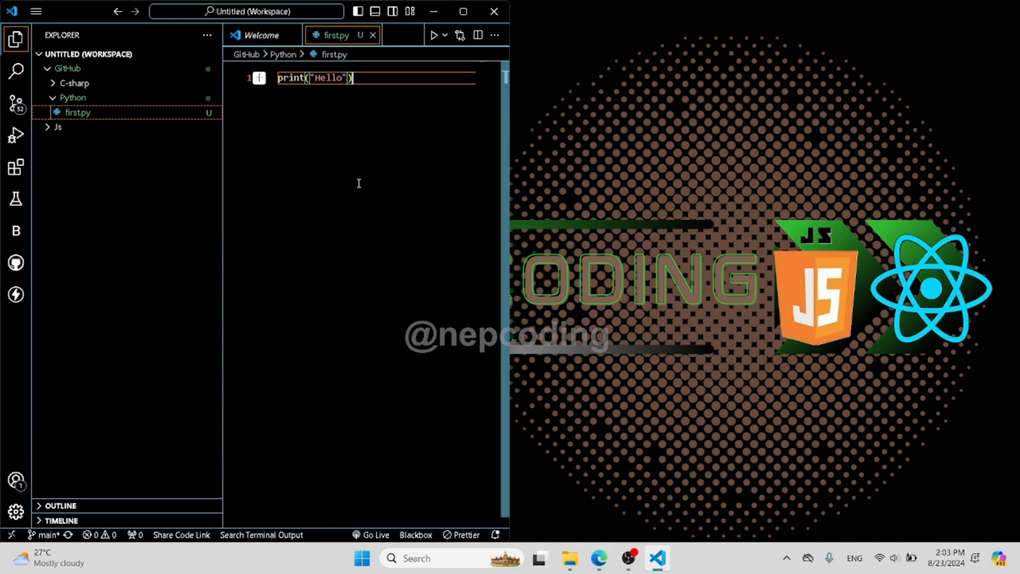
Run first.py from the editor and close the terminal panel after checking the output.
{"action": "left_click", "coordinate": [434, 40]}
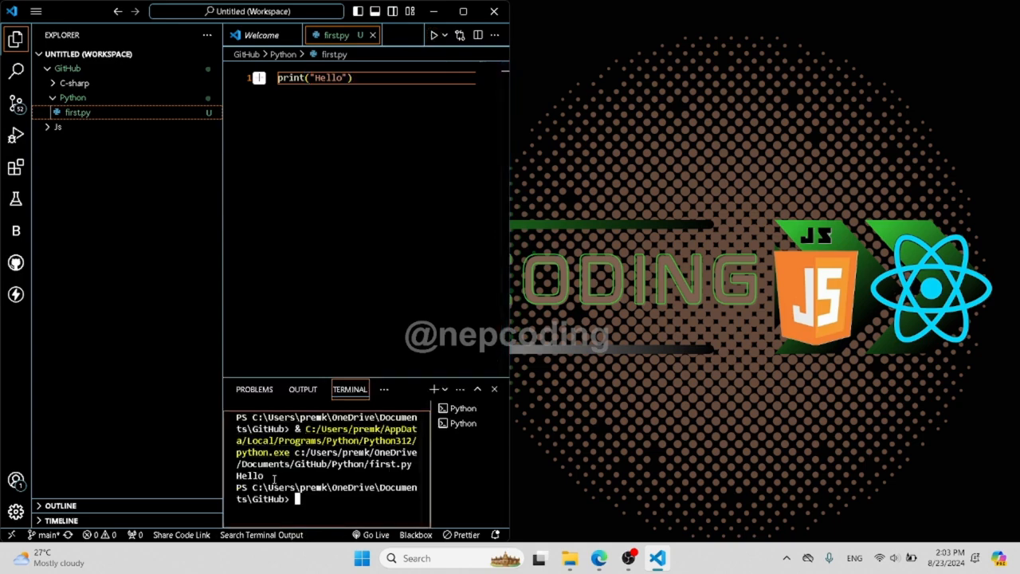
{"action": "left_click_drag", "start_coordinate": [279, 475], "coordinate": [236, 475]}
{"action": "left_click", "coordinate": [495, 390]}
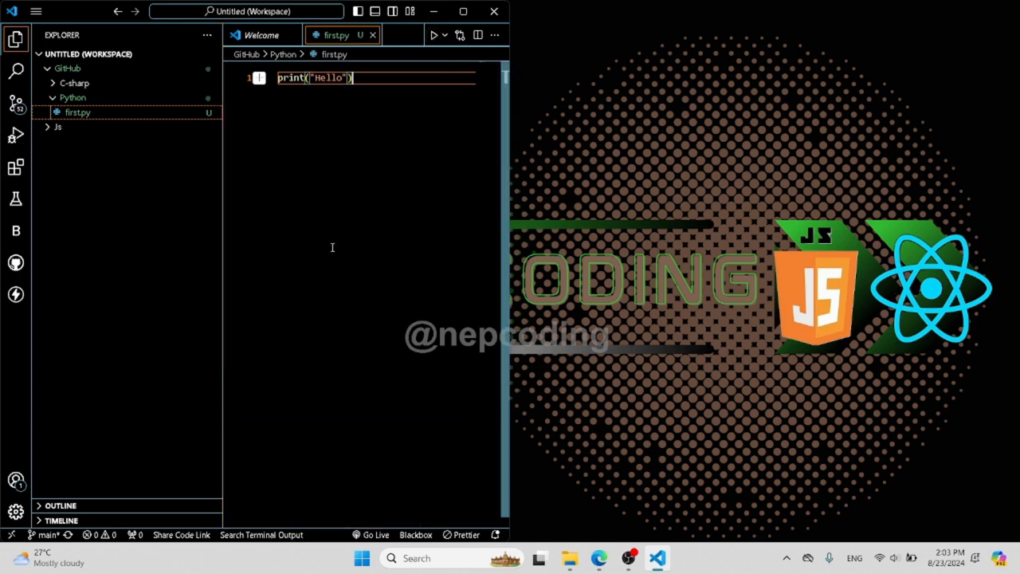
Maximize the editor window and open a new terminal with the GitHub folder as working directory.
{"action": "left_click", "coordinate": [36, 13]}
{"action": "left_click", "coordinate": [464, 12]}
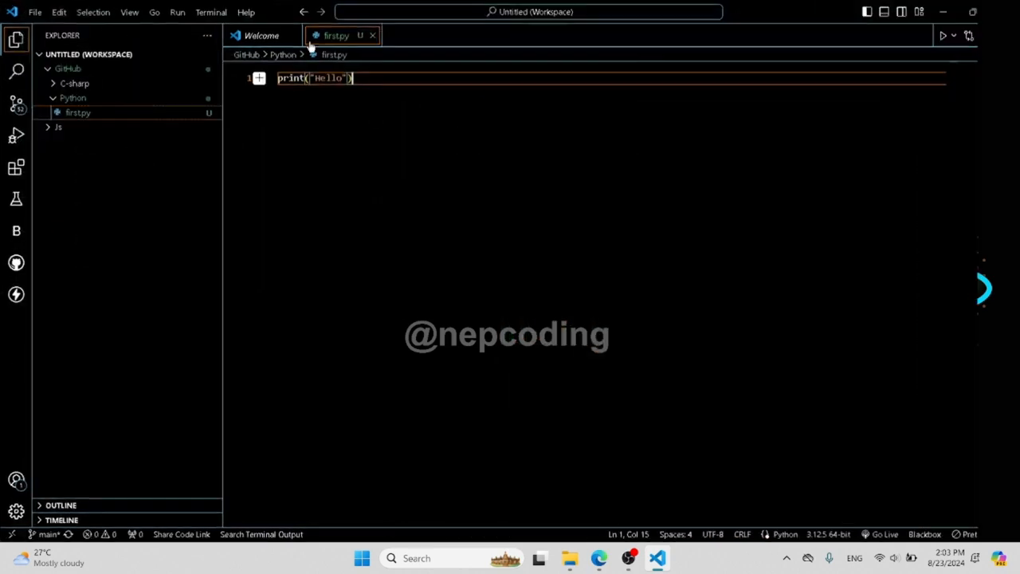
{"action": "left_click", "coordinate": [211, 12]}
{"action": "left_click", "coordinate": [278, 28]}
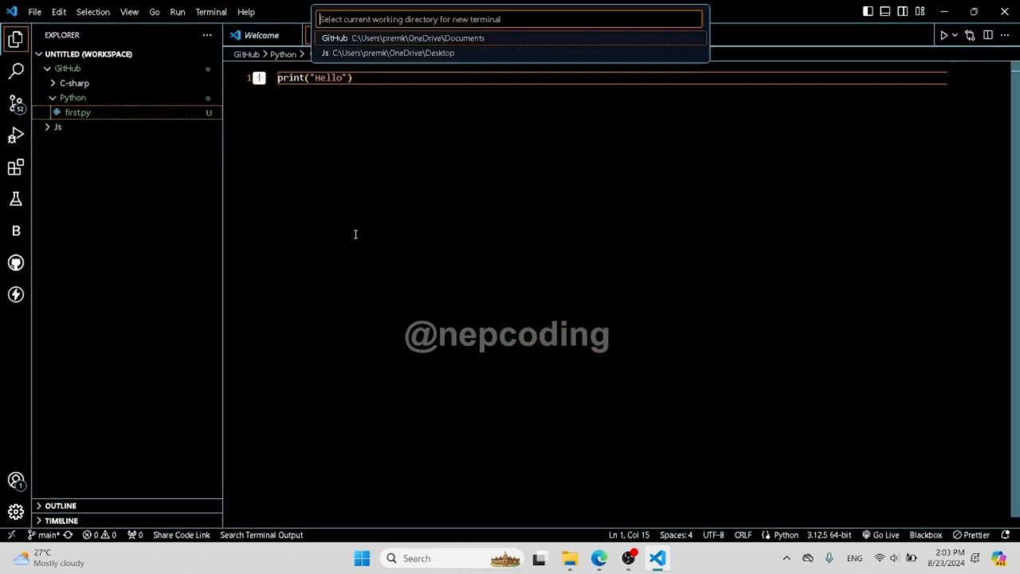
{"action": "left_click", "coordinate": [339, 38]}
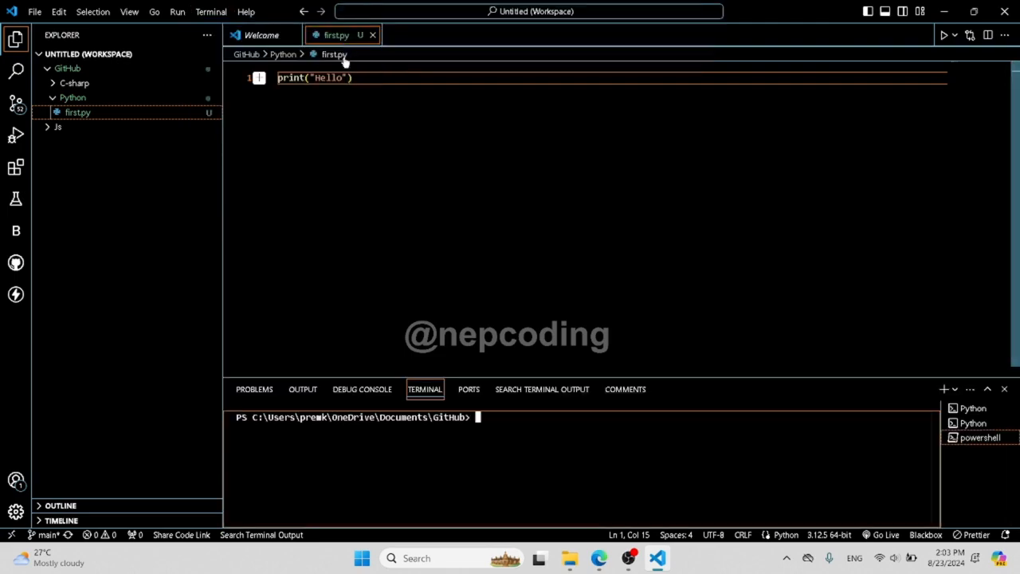
Change the terminal's working directory to the python folder with cd python.
{"action": "type", "text": "cd "}
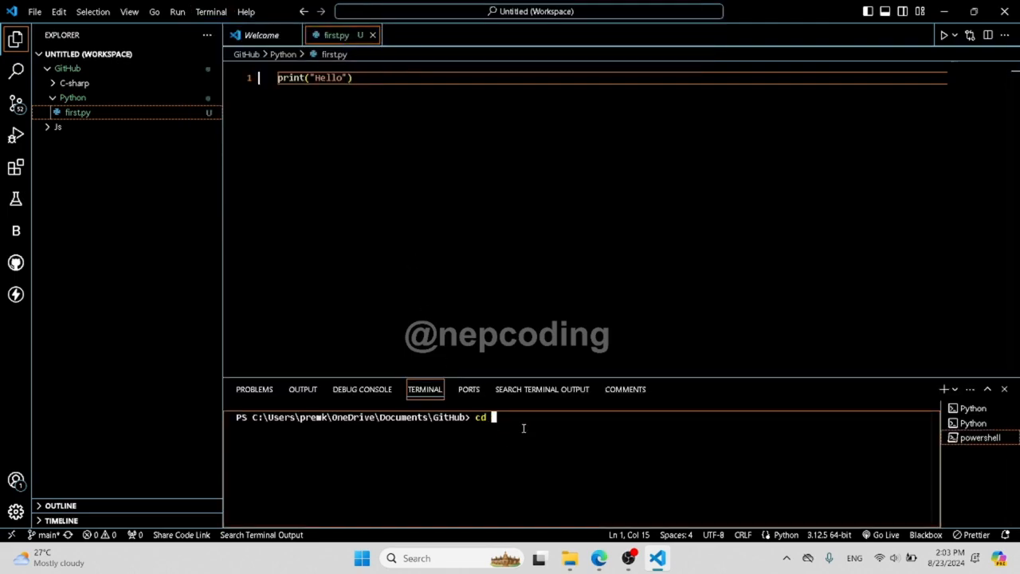
{"action": "type", "text": "python"}
{"action": "key", "text": "Return"}
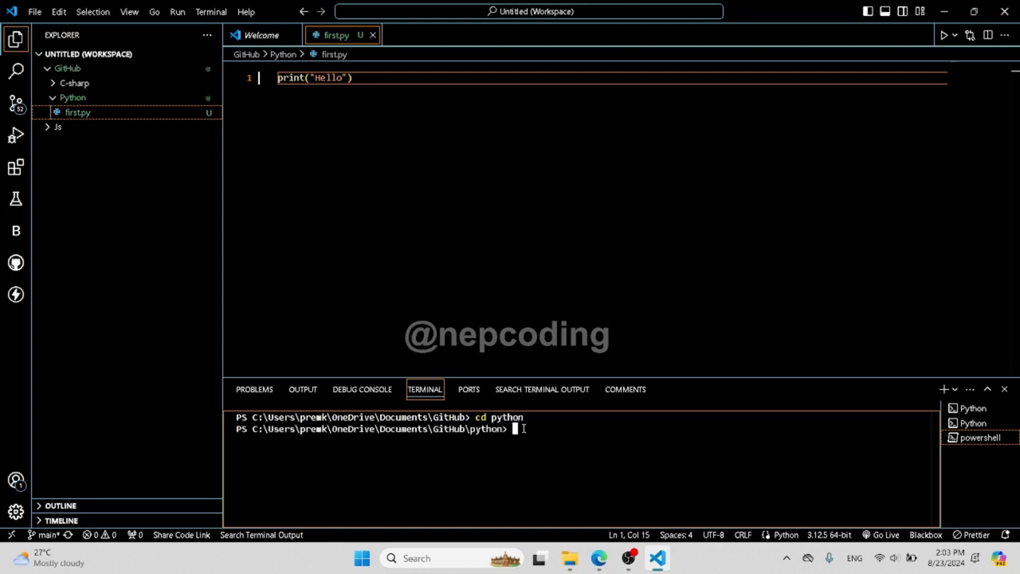
Run the script from the terminal with python first.py and compare the output with the code.
{"action": "type", "text": "first.p"}
{"action": "type", "text": "thon"}
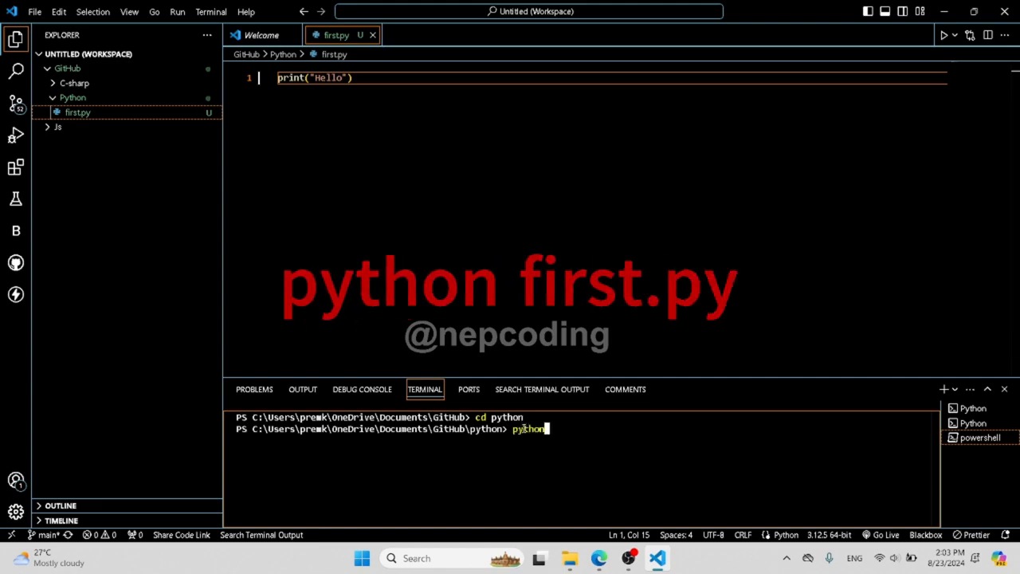
{"action": "type", "text": " first.py"}
{"action": "left_click_drag", "start_coordinate": [624, 428], "coordinate": [602, 431]}
{"action": "left_click", "coordinate": [525, 463]}
{"action": "left_click", "coordinate": [530, 443]}
{"action": "left_click", "coordinate": [606, 431]}
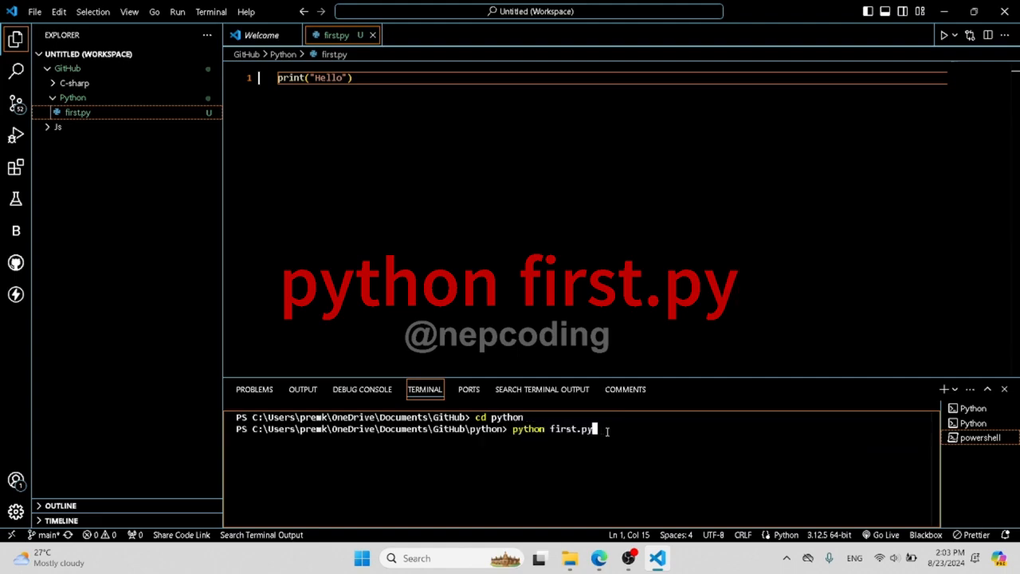
{"action": "key", "text": "Return"}
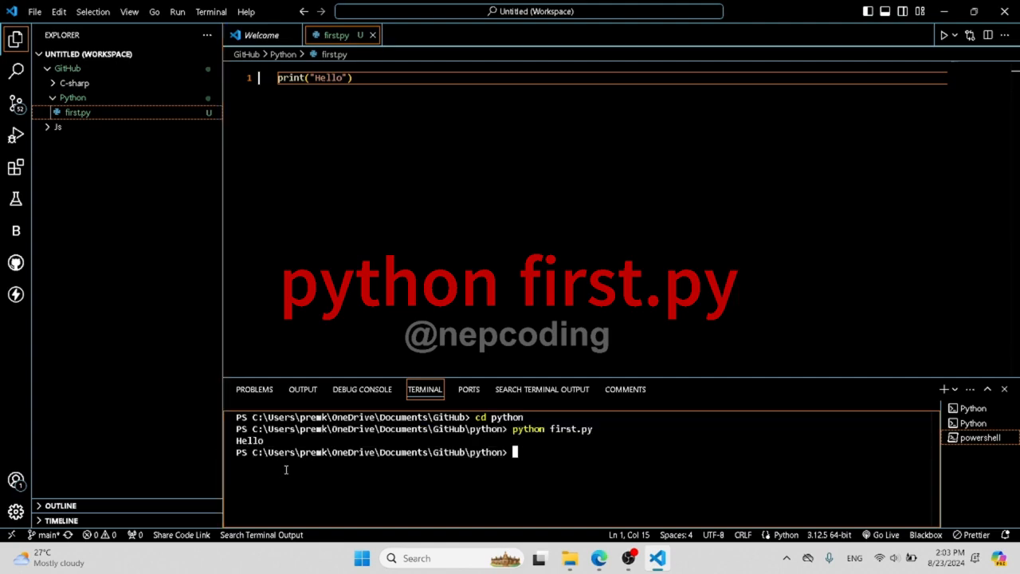
{"action": "left_click", "coordinate": [360, 122]}
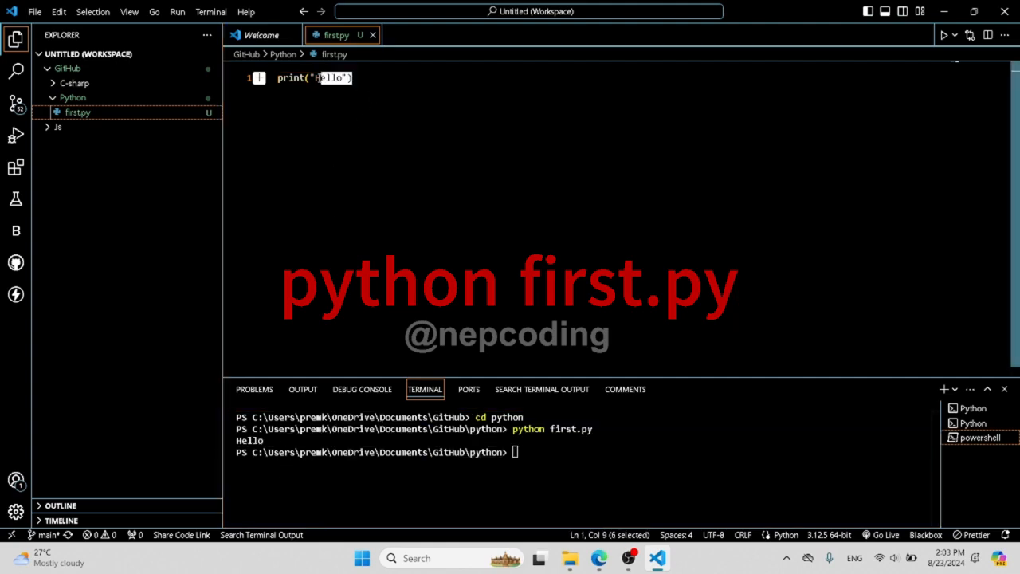
{"action": "left_click", "coordinate": [589, 464]}
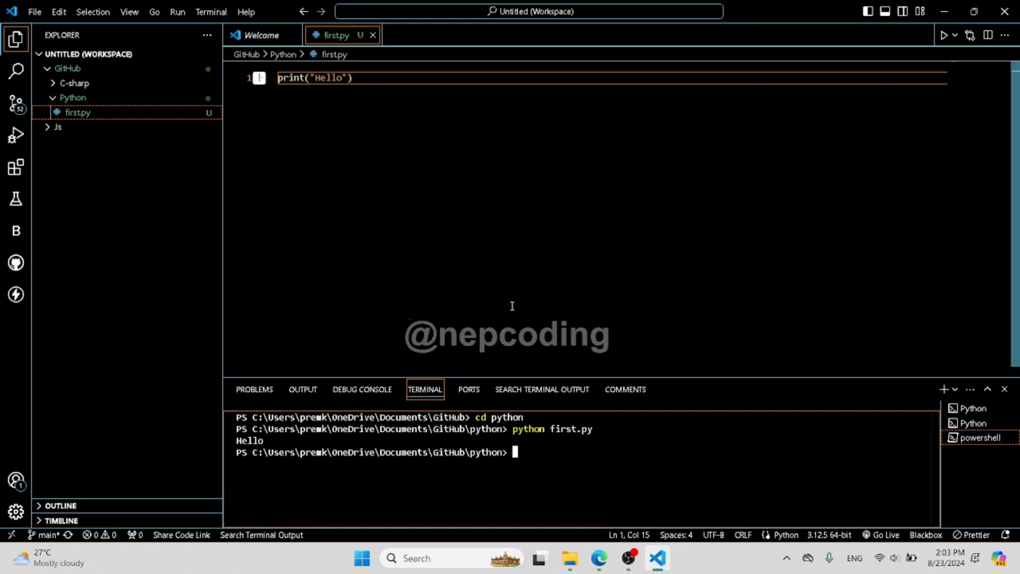